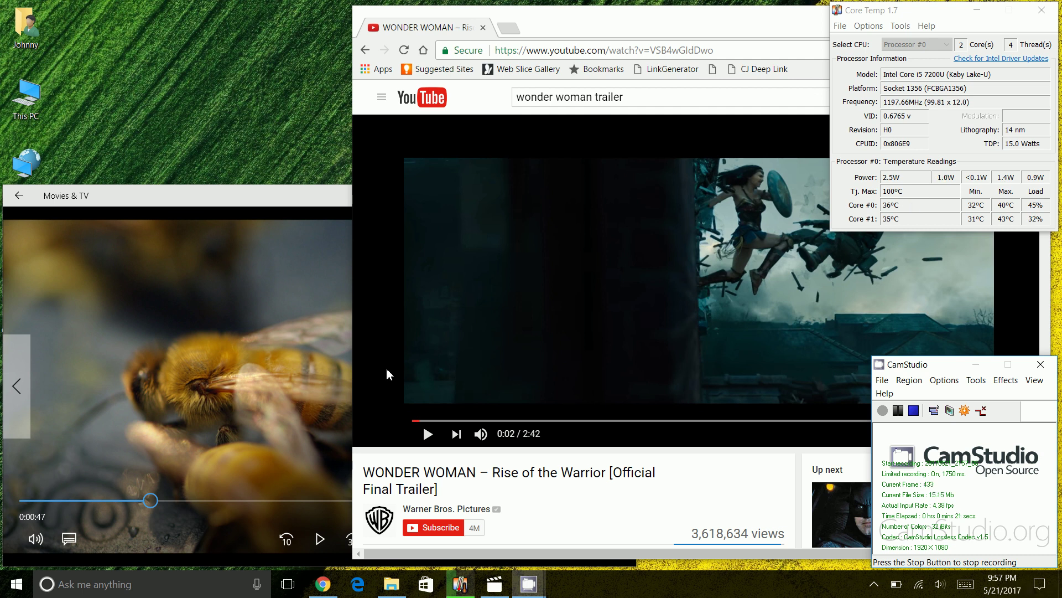
# Search 'power settings' and open Control Panel's Power Options via Additional power settings
pyautogui.click(150, 591)
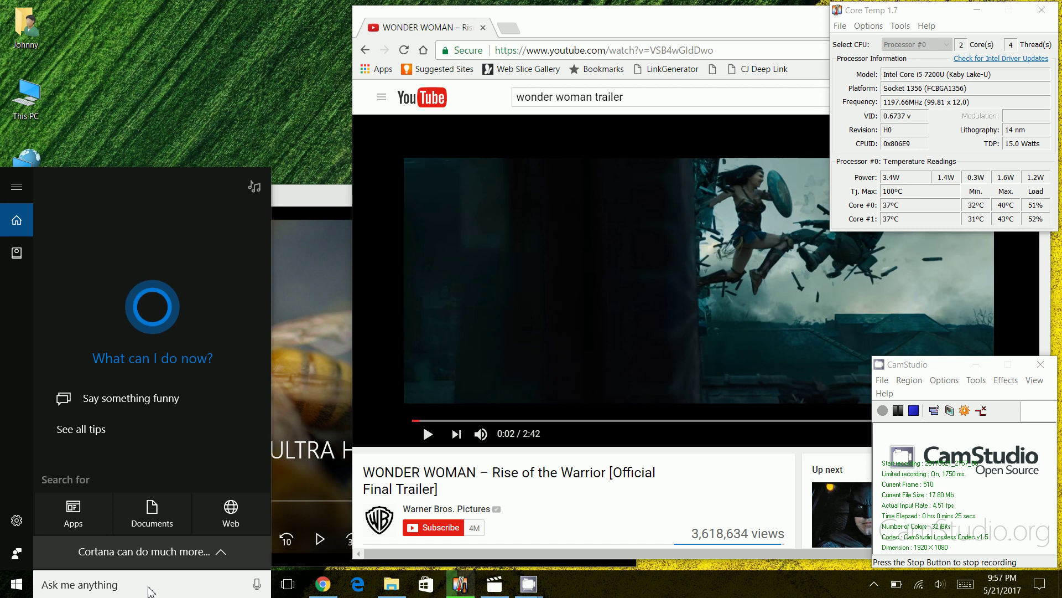
pyautogui.write('power settings')
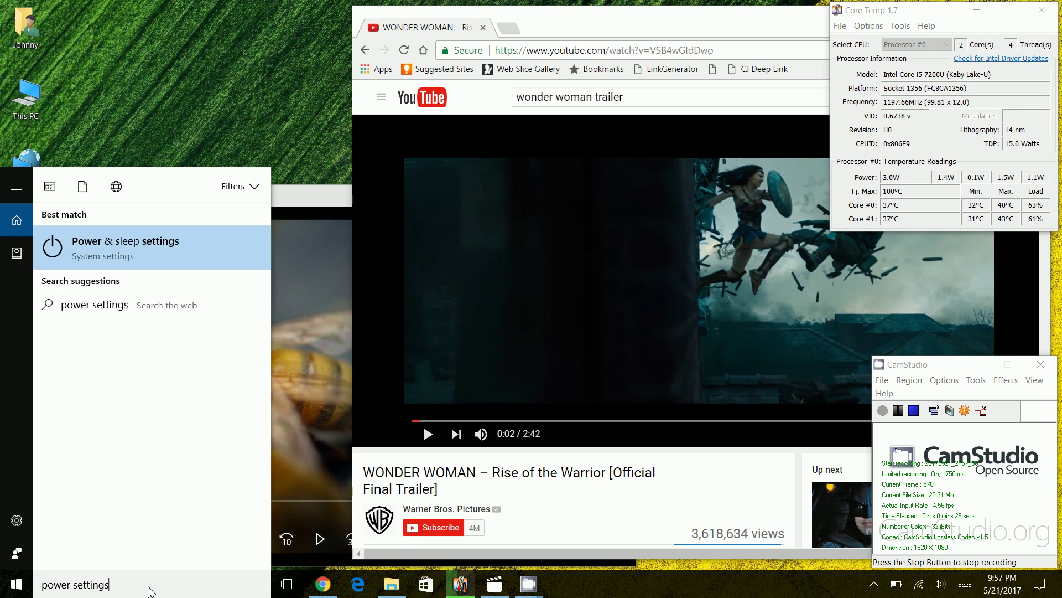
pyautogui.press('Return')
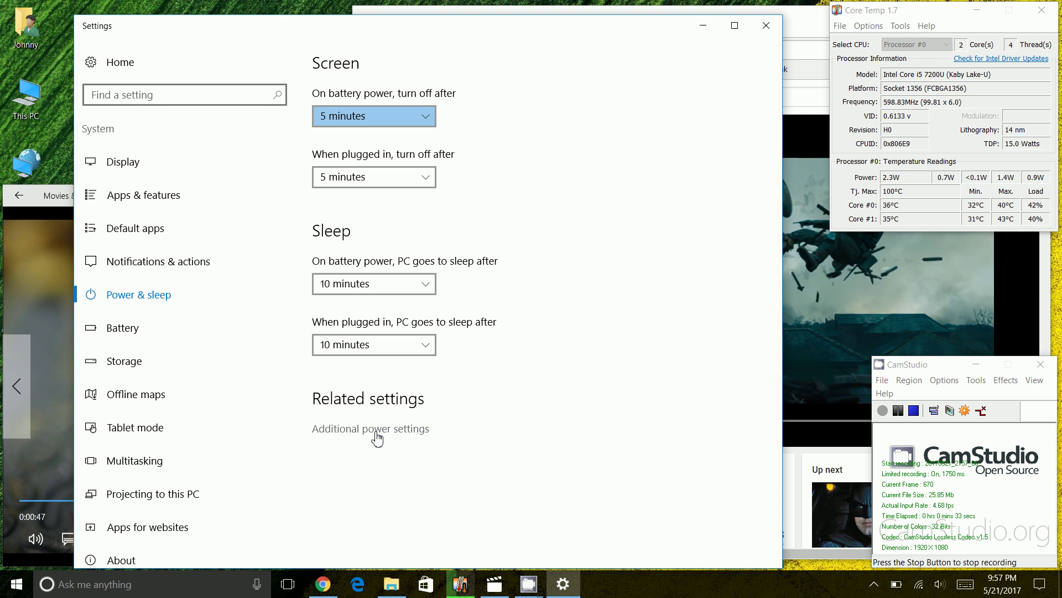
pyautogui.click(377, 430)
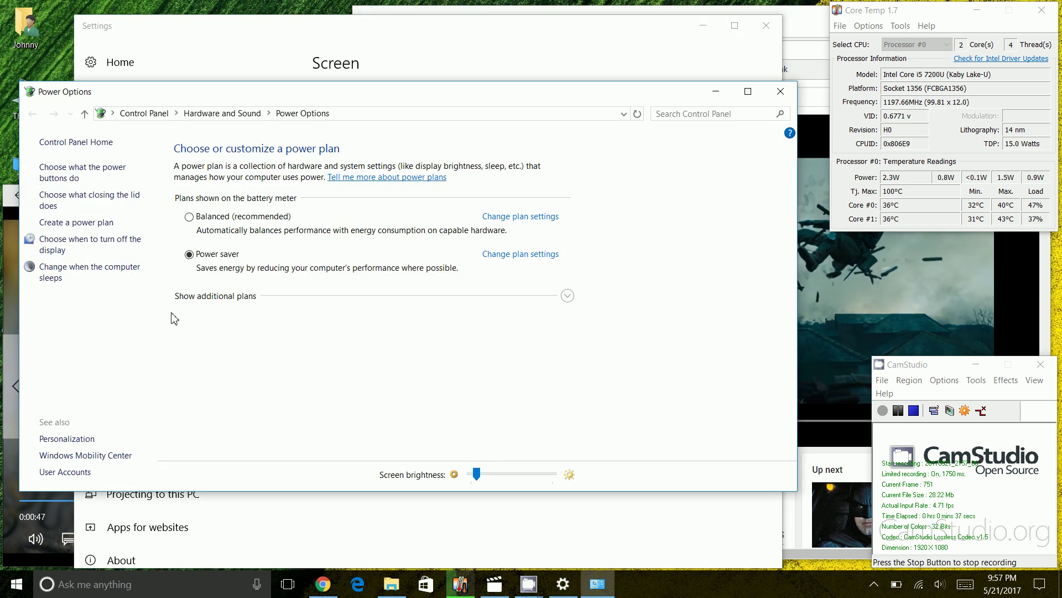
# Open the Power saver plan's Edit Plan Settings page (display off 5 min, sleep 10 min)
pyautogui.click(77, 241)
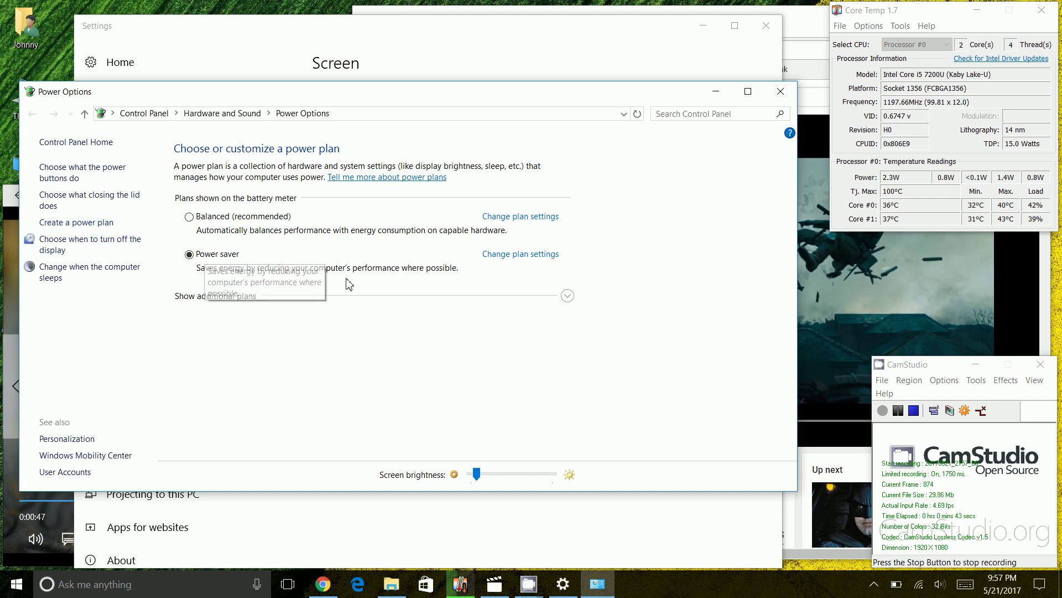
pyautogui.click(512, 256)
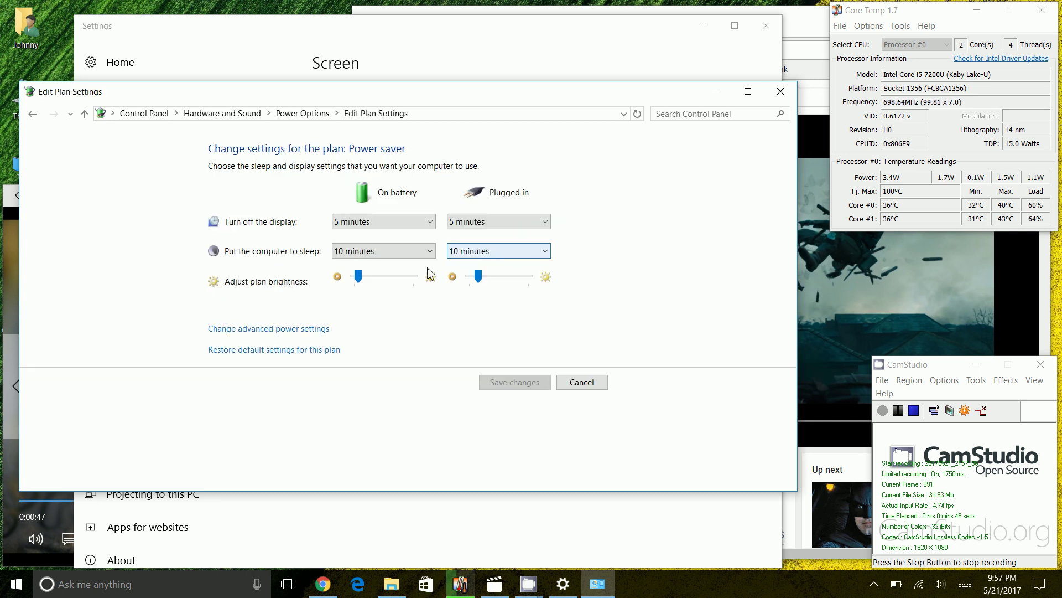
# Open Power saver's advanced power settings dialog and move it to the screen centre
pyautogui.click(241, 331)
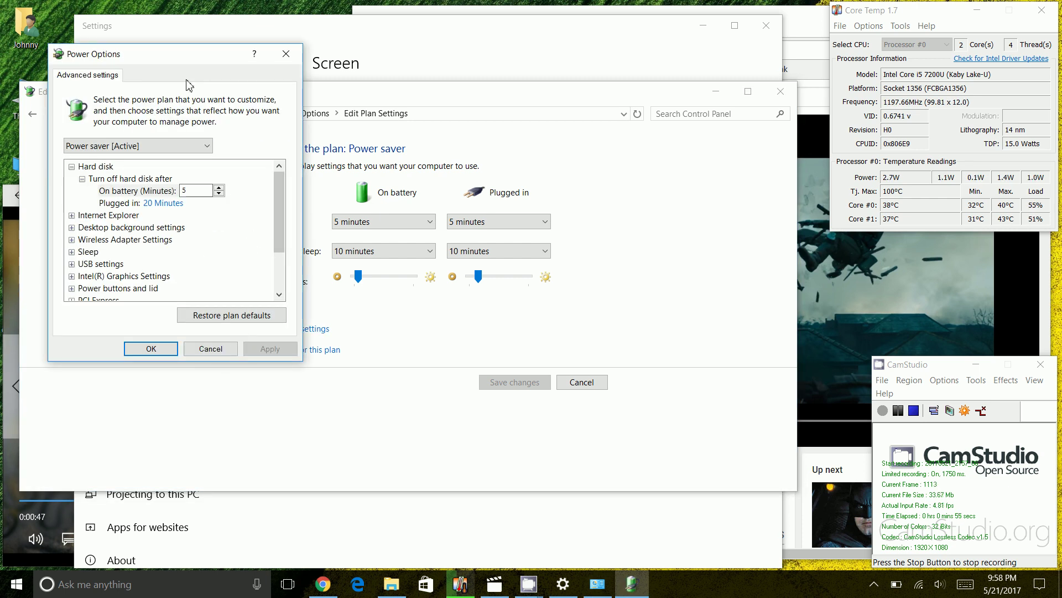
pyautogui.moveTo(171, 55); pyautogui.dragTo(426, 141)
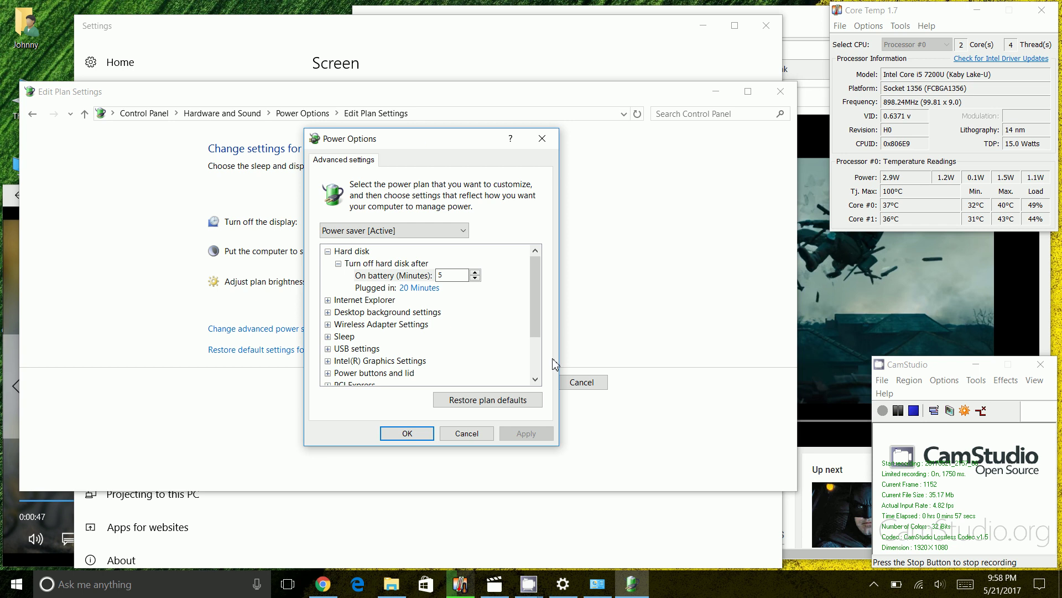
pyautogui.scroll(-2, 530, 366)
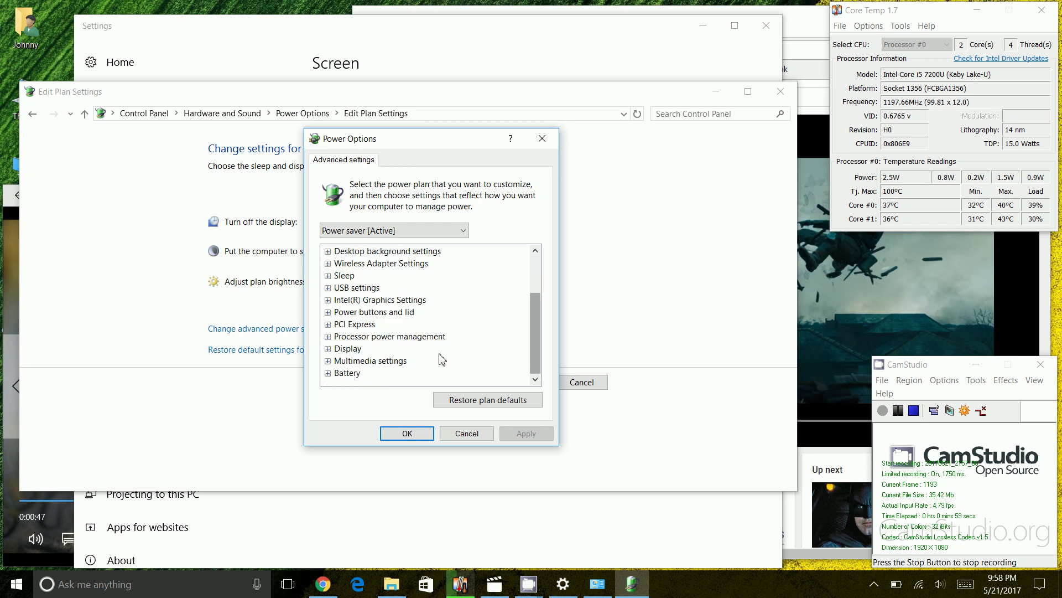
# Expand Processor power management to show Maximum processor state at 48% on battery and plugged in
pyautogui.click(328, 337)
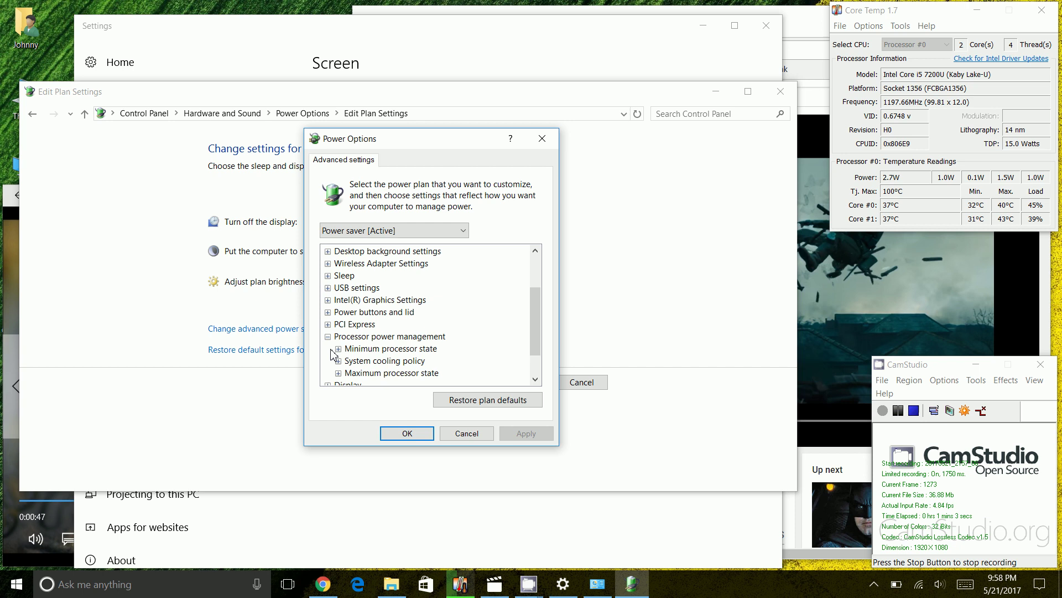
pyautogui.click(355, 376)
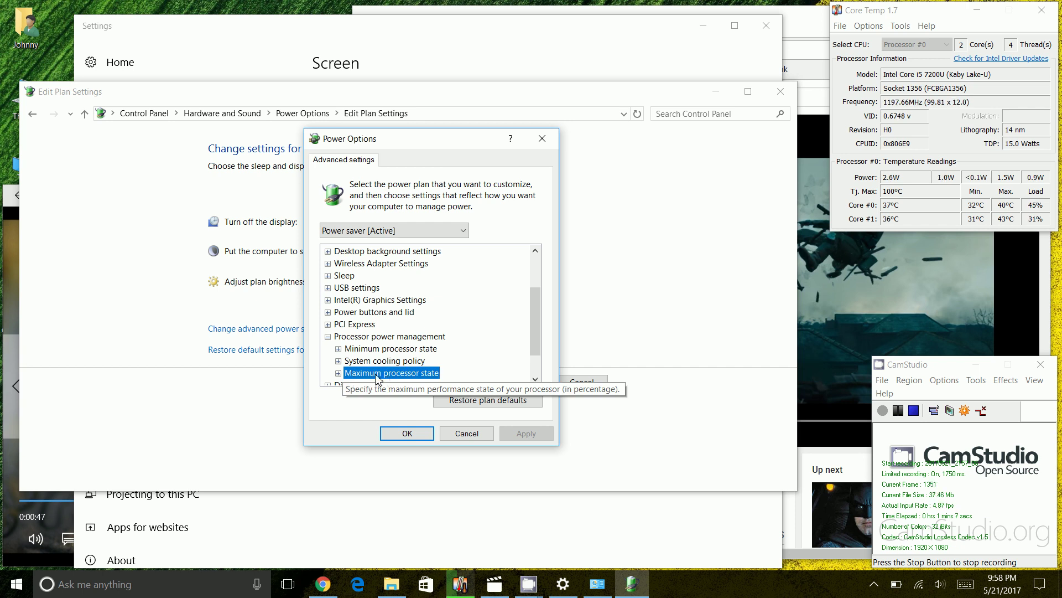
pyautogui.click(338, 374)
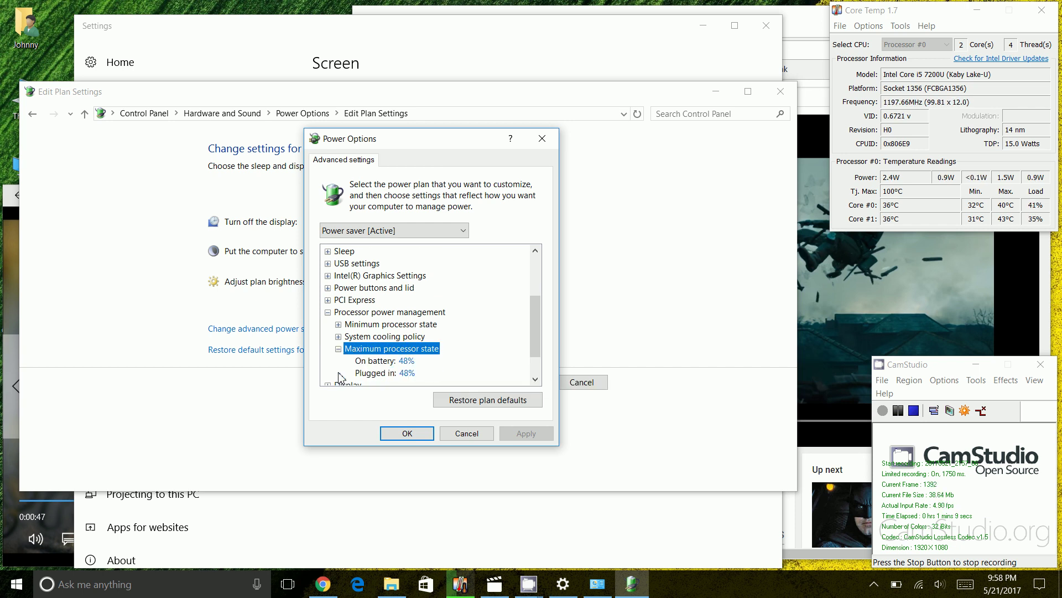
pyautogui.click(374, 365)
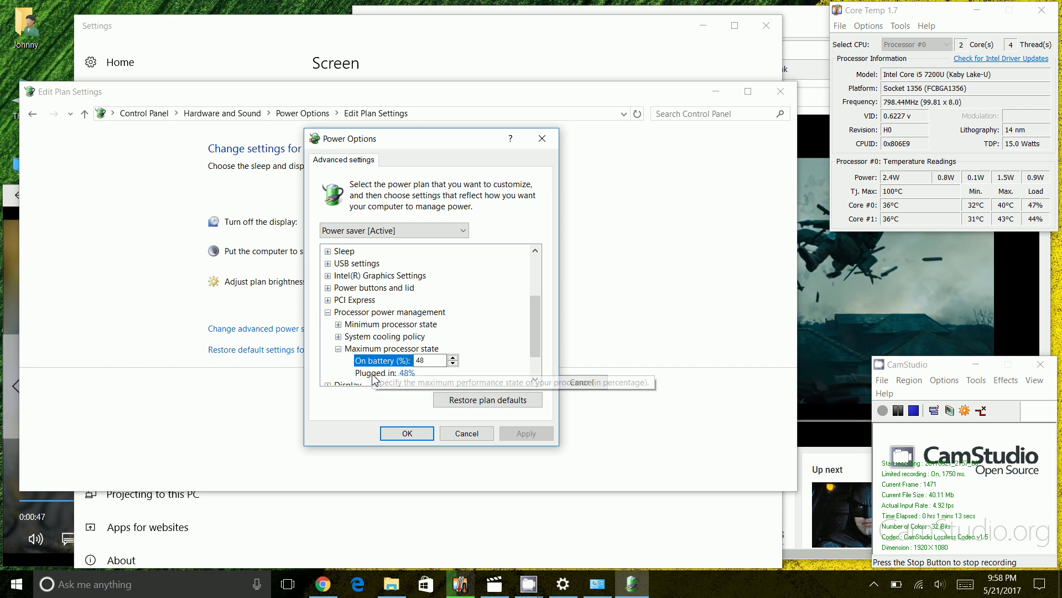
pyautogui.click(366, 374)
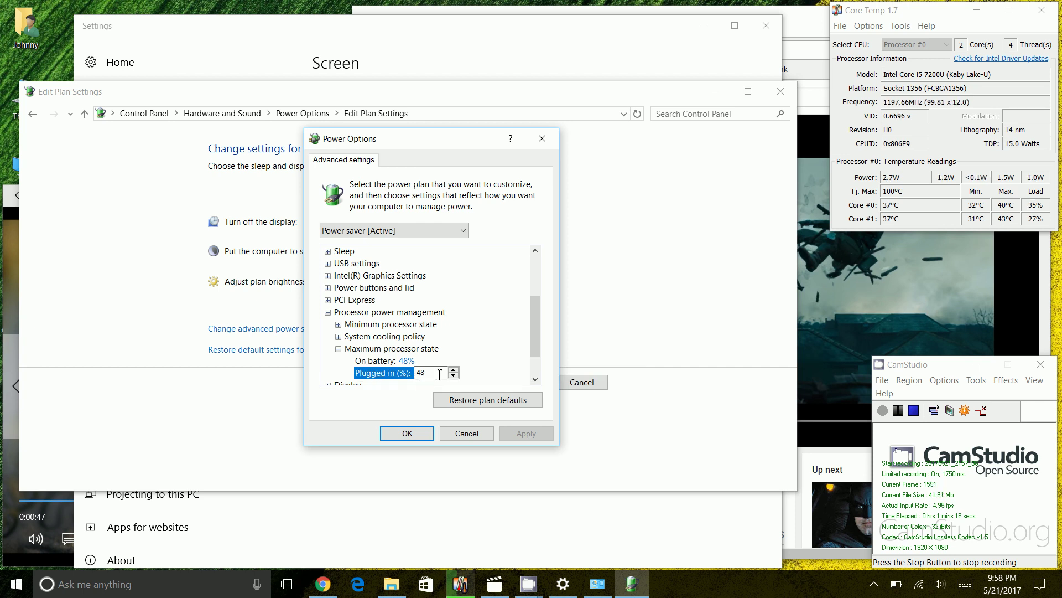
# Leave the On battery value at 48% and bring the Movies & TV honey bee video forward
pyautogui.click(382, 363)
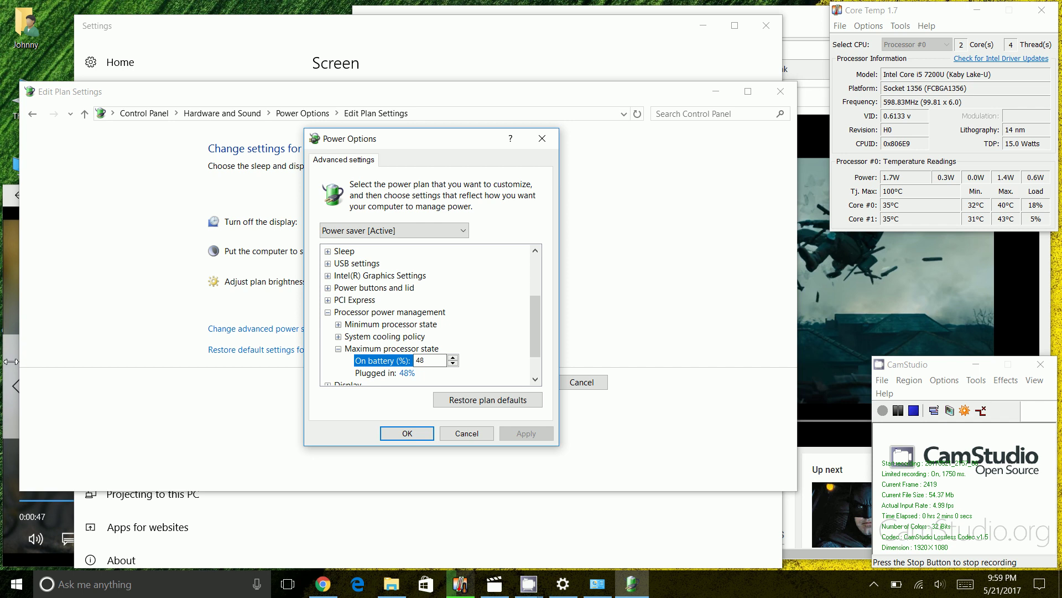
pyautogui.click(8, 310)
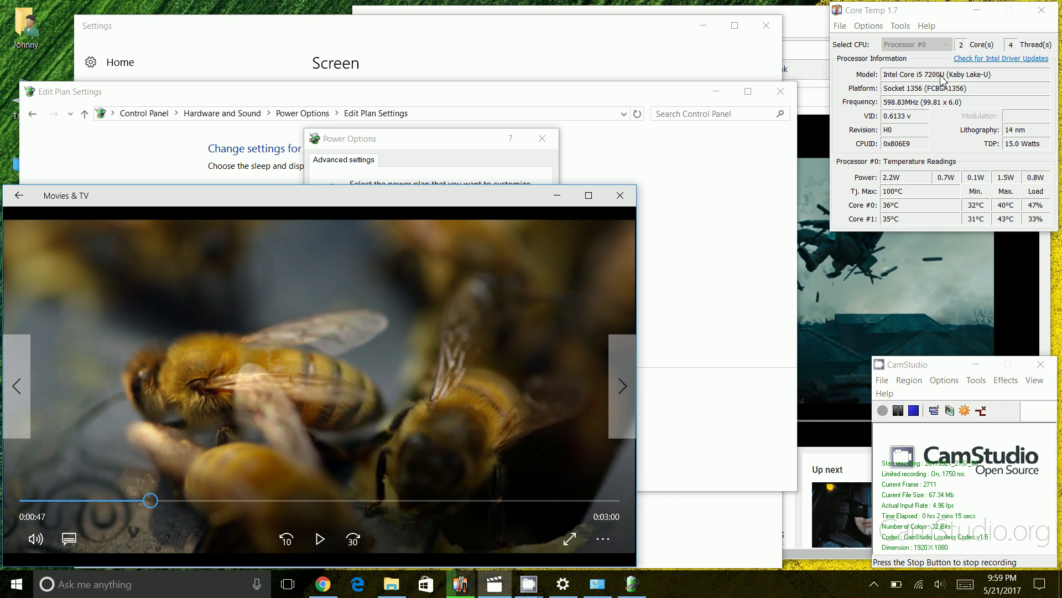
# Play the Wonder Woman trailer alongside the honey bee video, switching between both windows
pyautogui.click(821, 130)
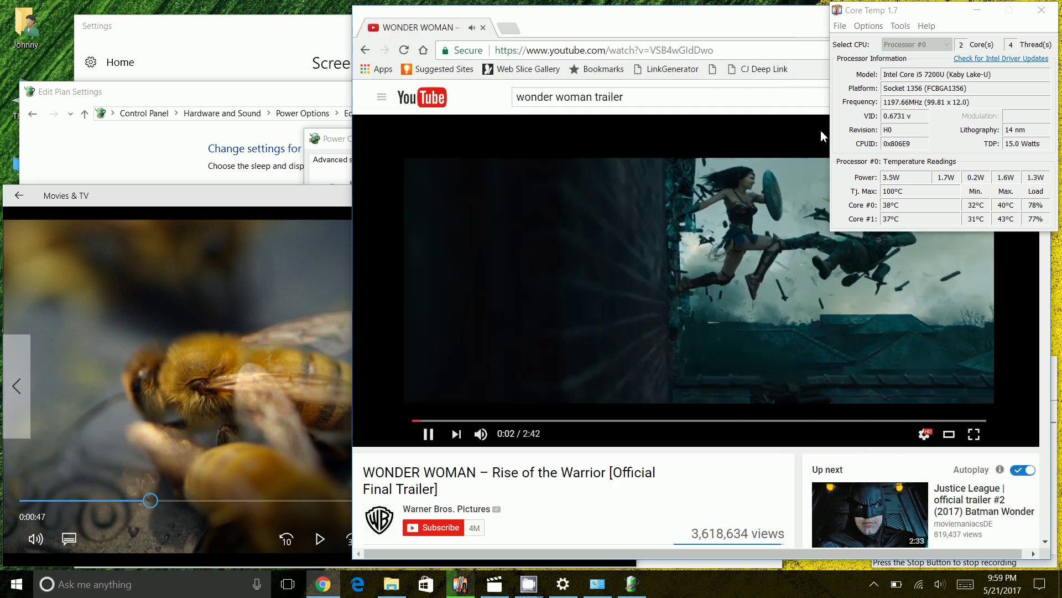
pyautogui.click(653, 290)
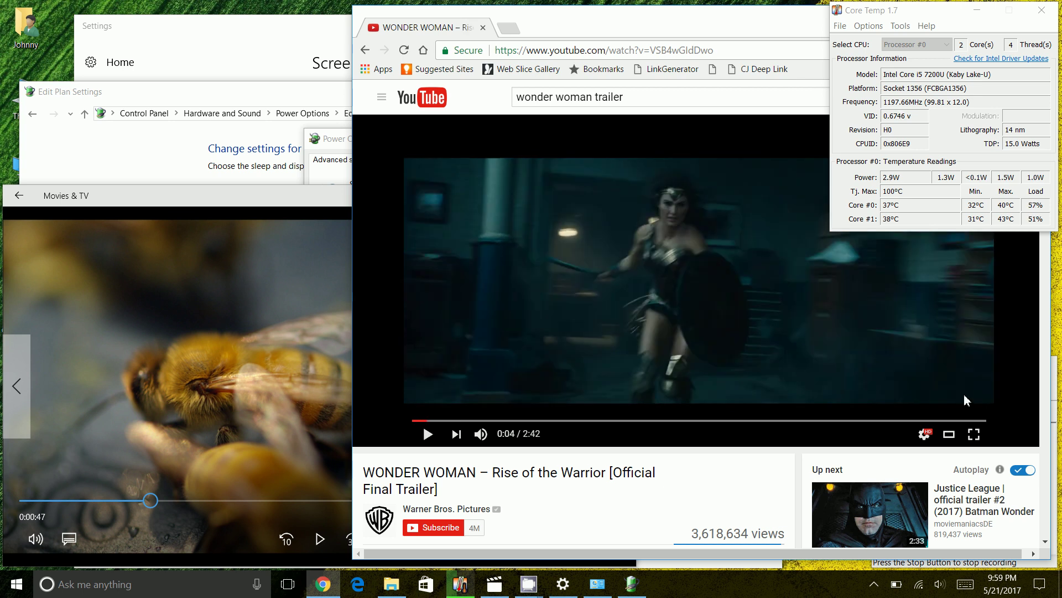
pyautogui.click(429, 434)
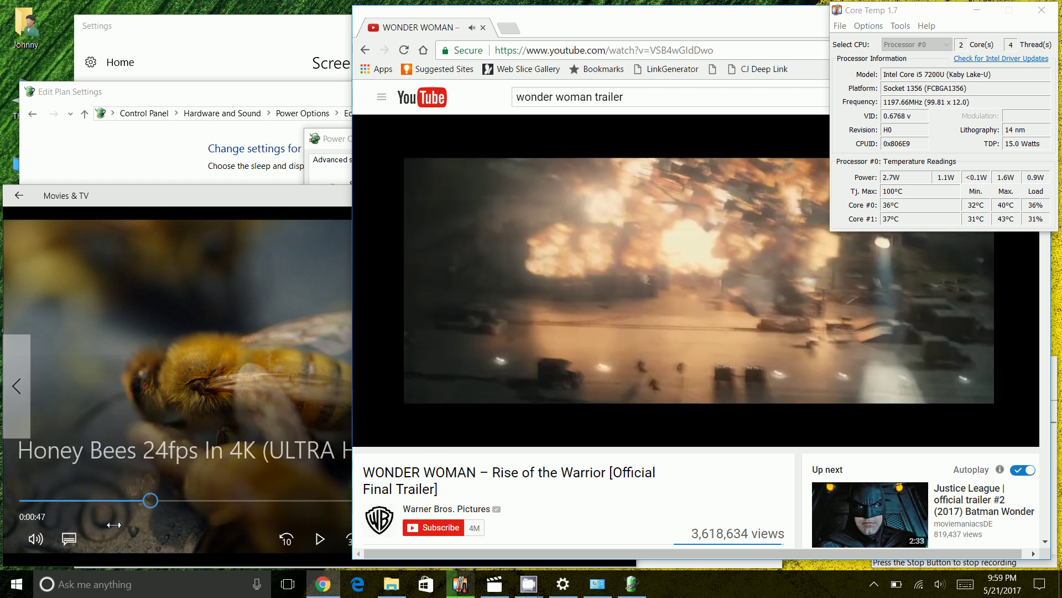
pyautogui.click(319, 539)
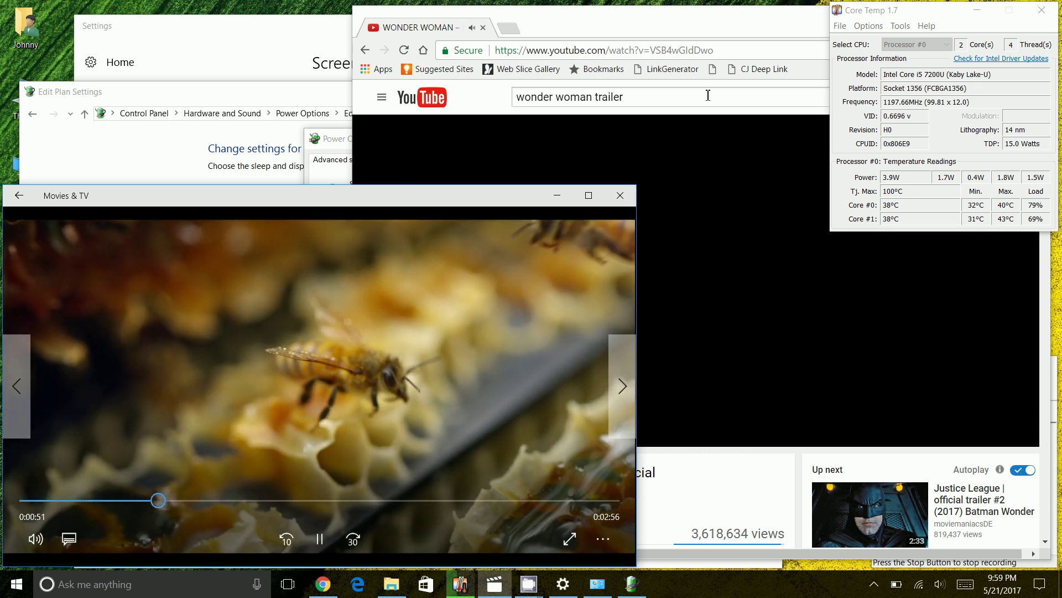
pyautogui.click(708, 95)
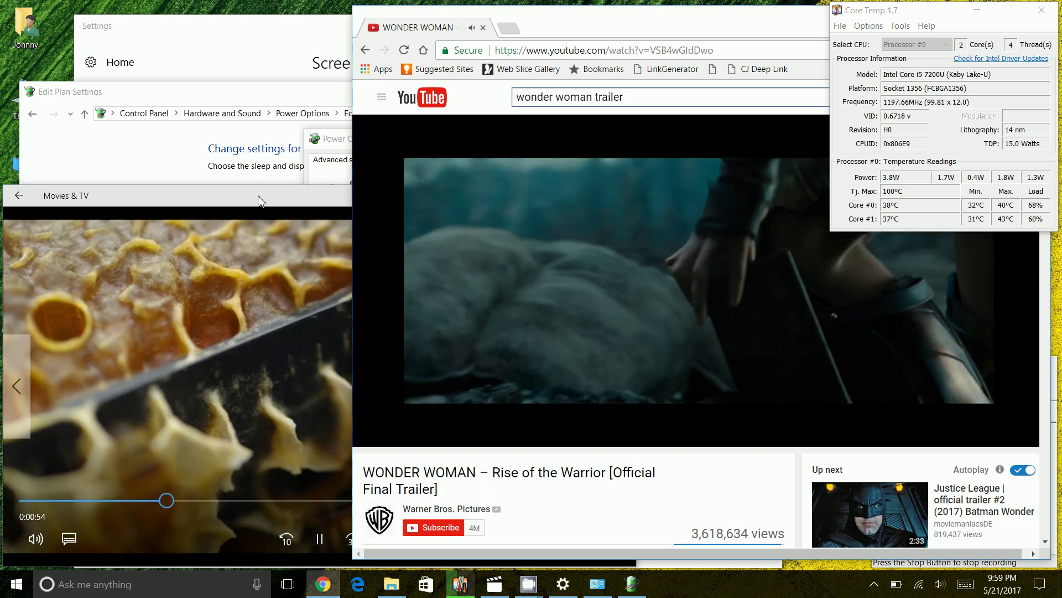
pyautogui.click(261, 198)
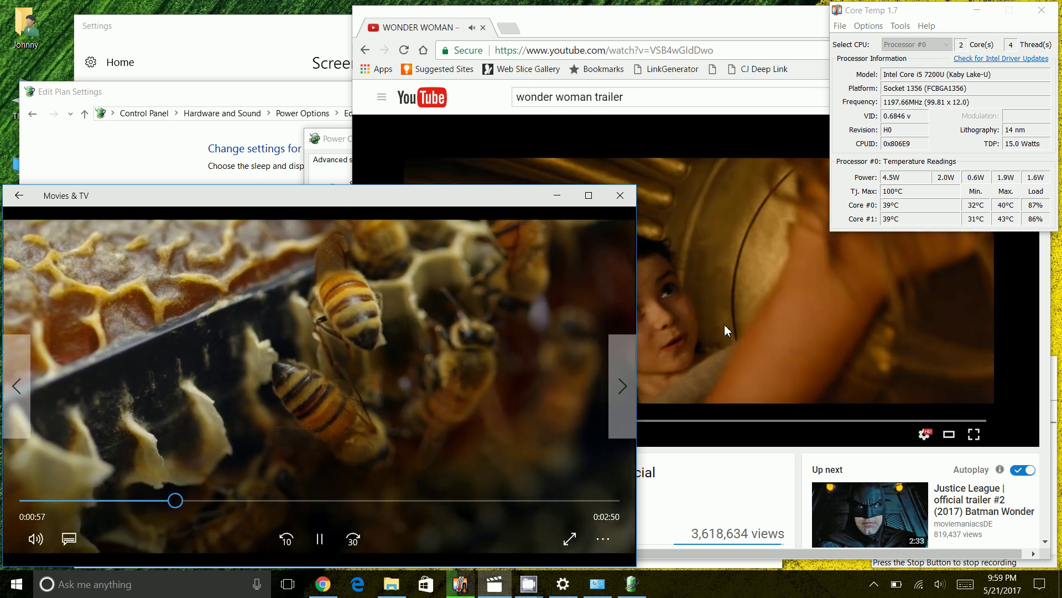
pyautogui.click(724, 327)
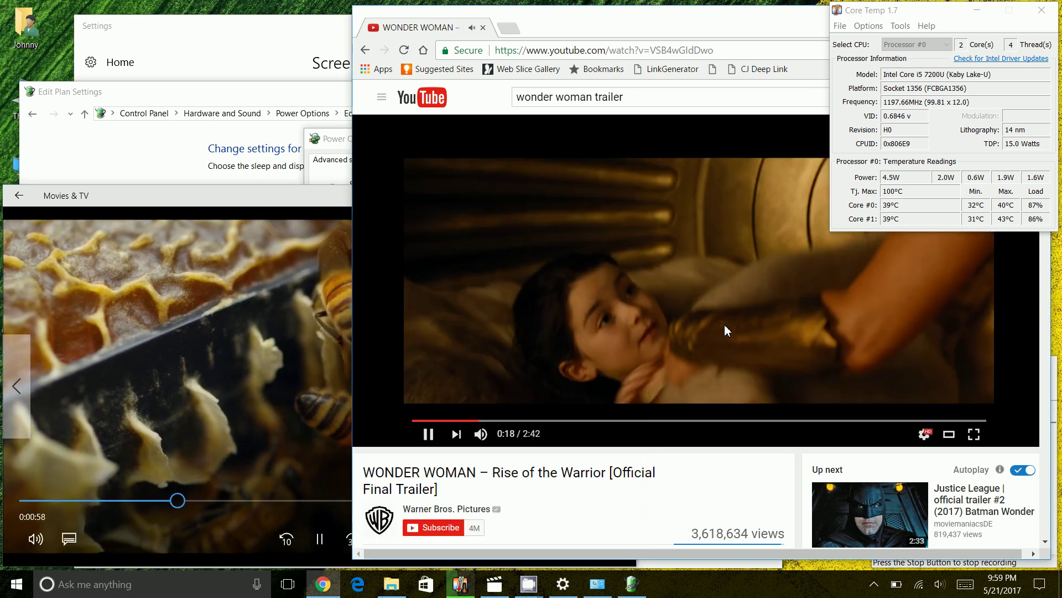
# Pause the bee video and the trailer at 0:26, and bring the advanced power settings forward
pyautogui.click(428, 435)
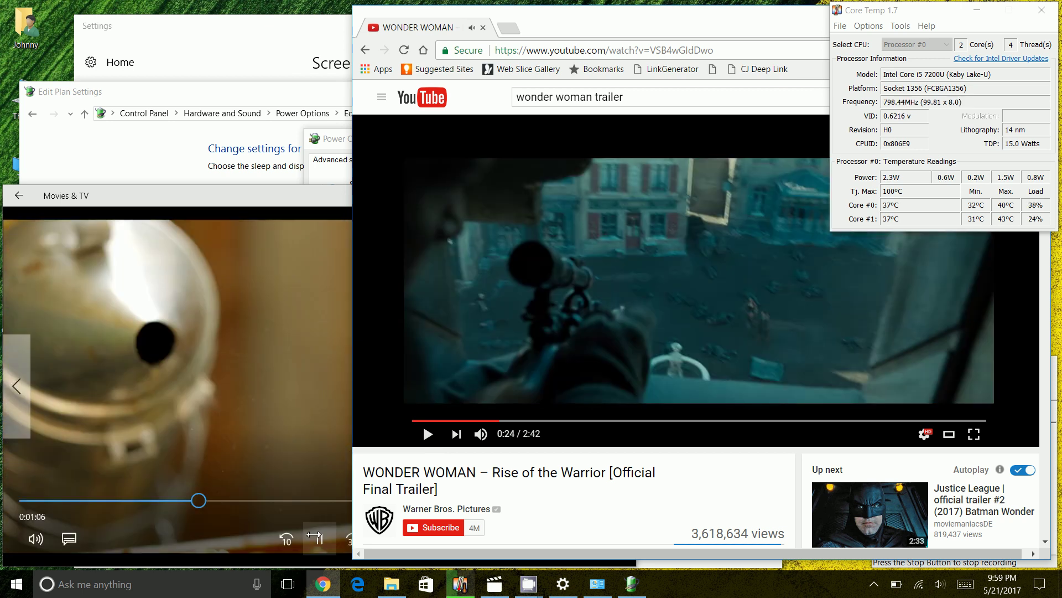
pyautogui.click(319, 536)
pyautogui.click(319, 536)
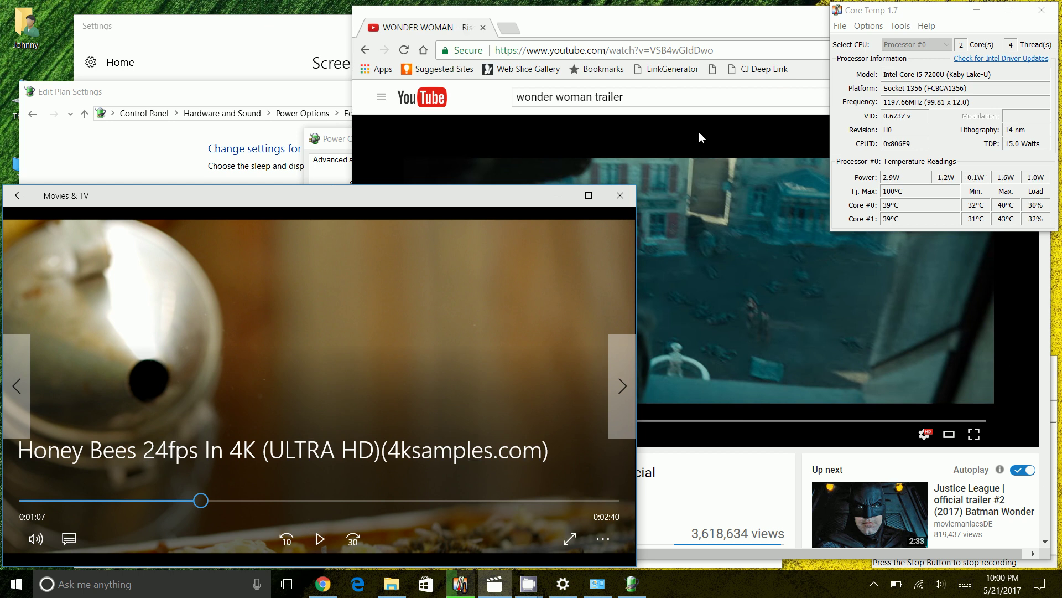
pyautogui.click(673, 135)
pyautogui.click(673, 135)
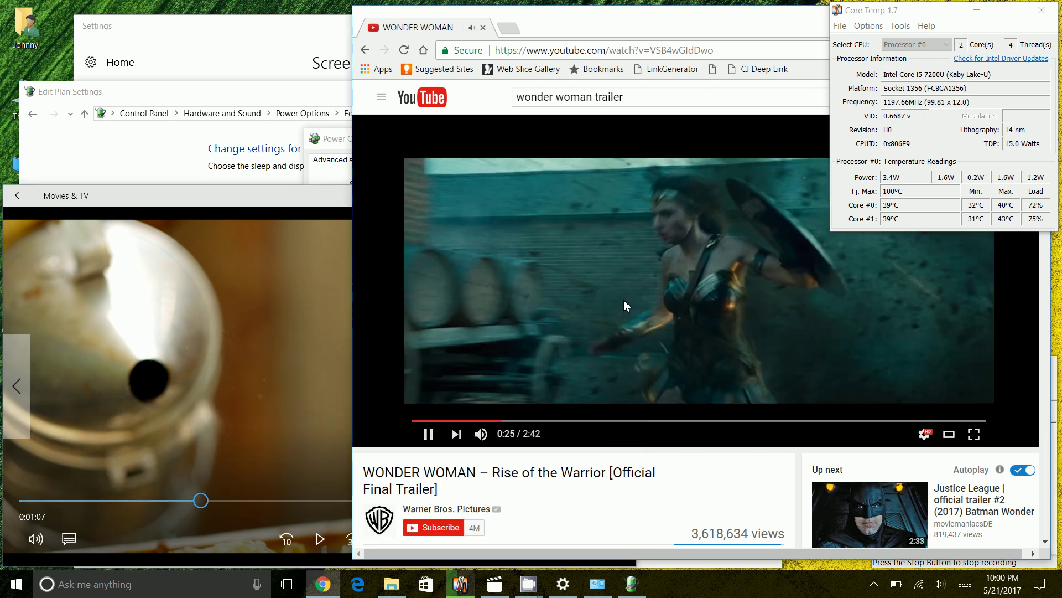
pyautogui.click(624, 300)
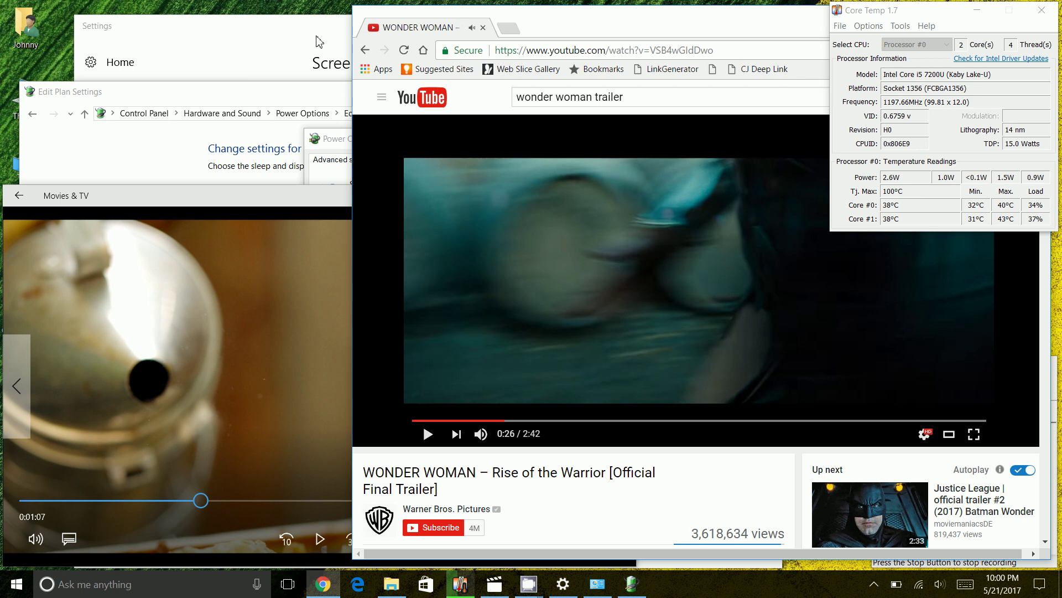
pyautogui.click(338, 147)
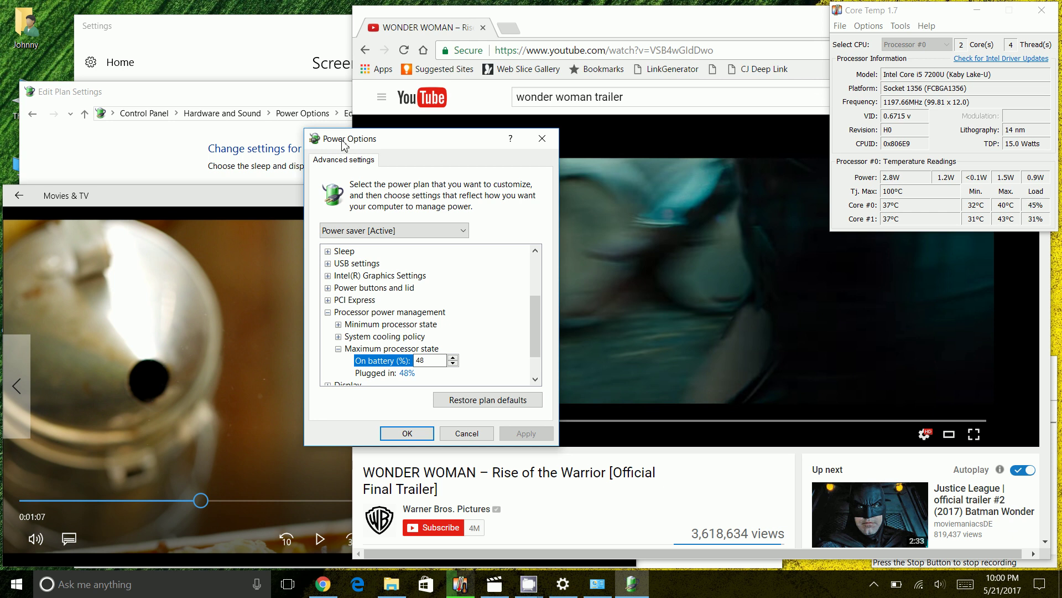
# Move the advanced settings dialog up and left and scroll its list, processor cap still 48%
pyautogui.moveTo(344, 143); pyautogui.dragTo(297, 64)
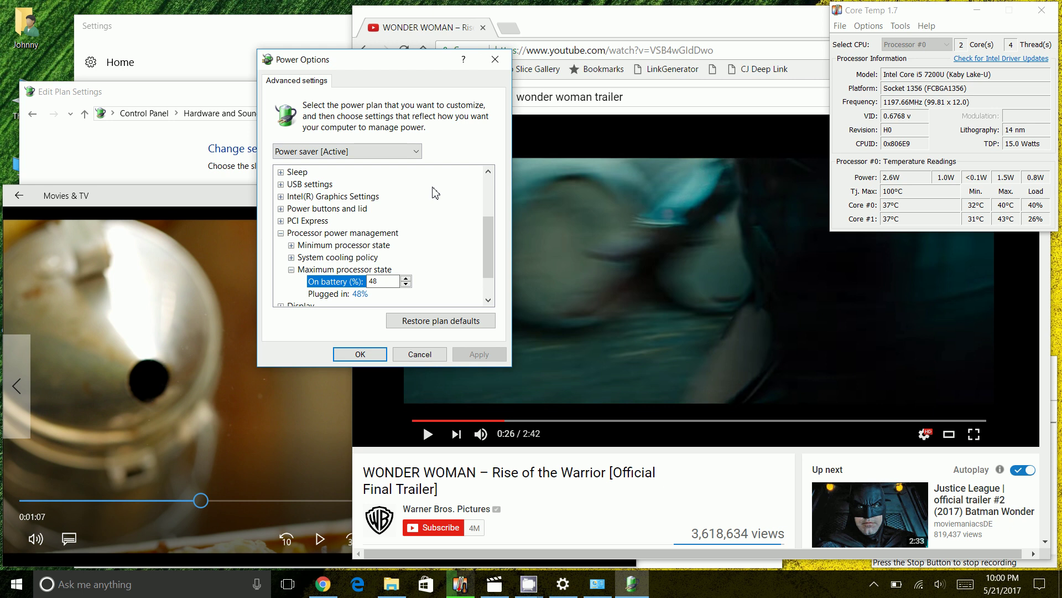
pyautogui.scroll(-1, 493, 253)
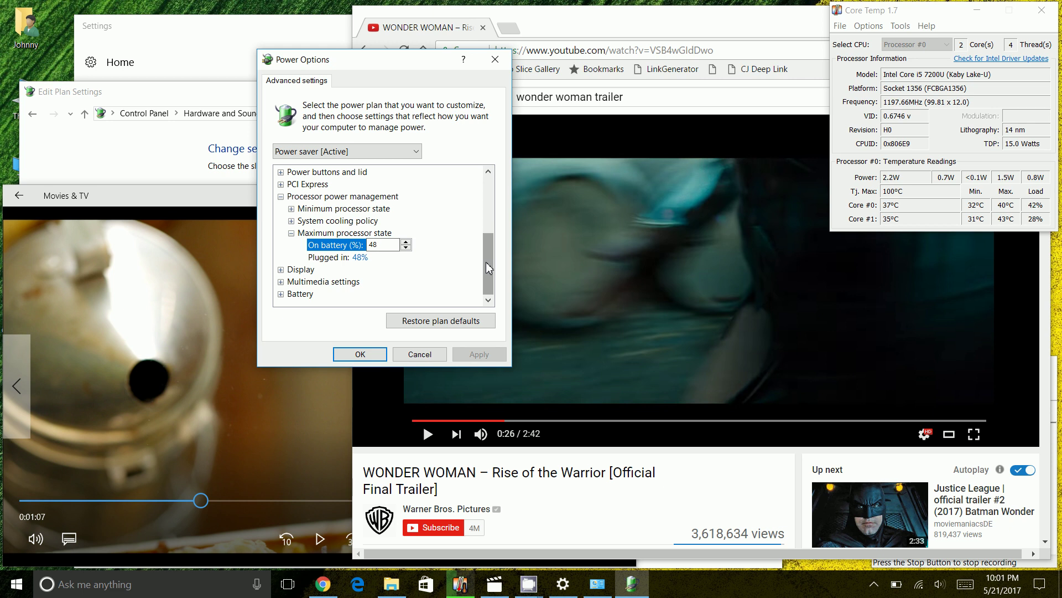
# Inspect Wireless Adapter Settings' Power Saving Mode values without changing them, then scroll further down
pyautogui.moveTo(486, 261); pyautogui.dragTo(482, 196)
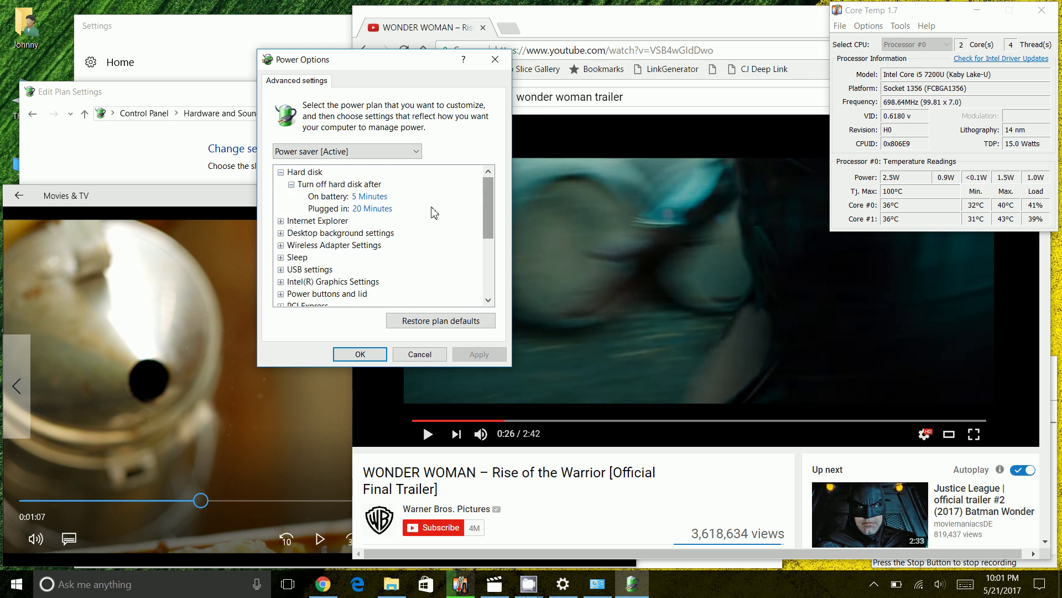
pyautogui.click(281, 245)
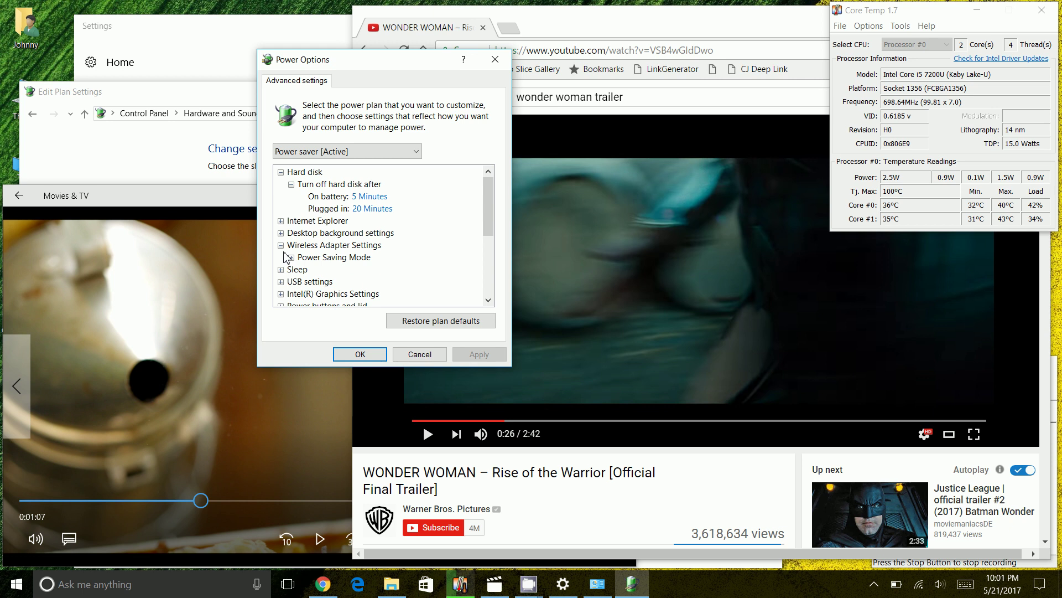
pyautogui.click(291, 258)
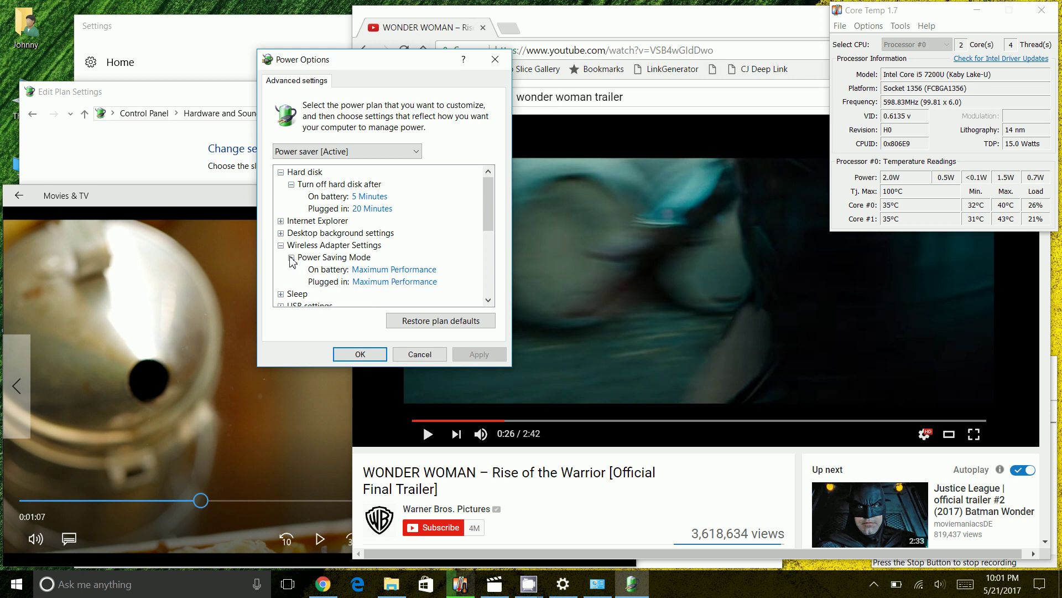
pyautogui.click(329, 269)
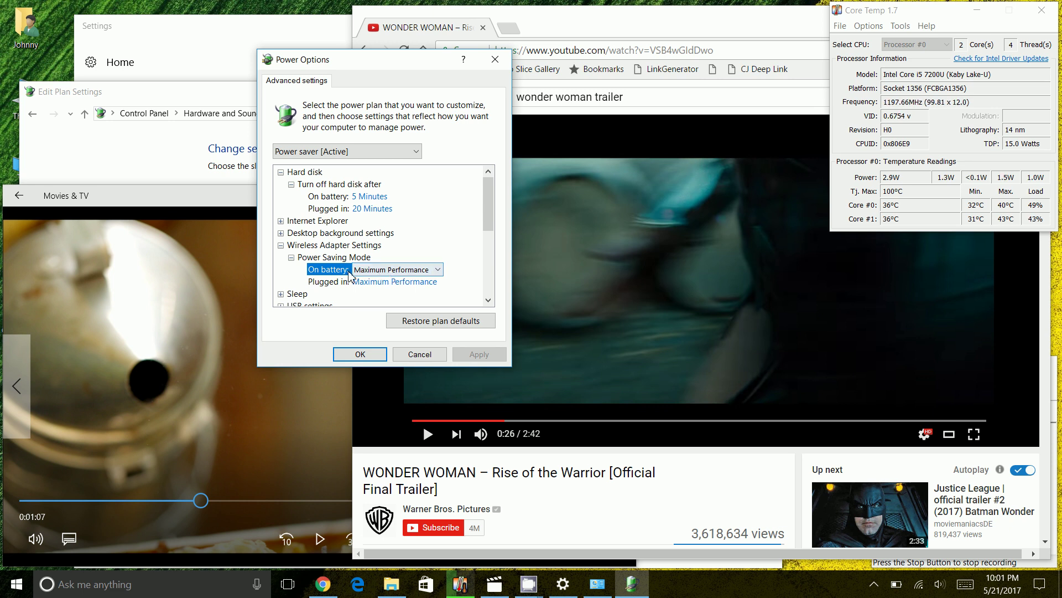
pyautogui.click(313, 249)
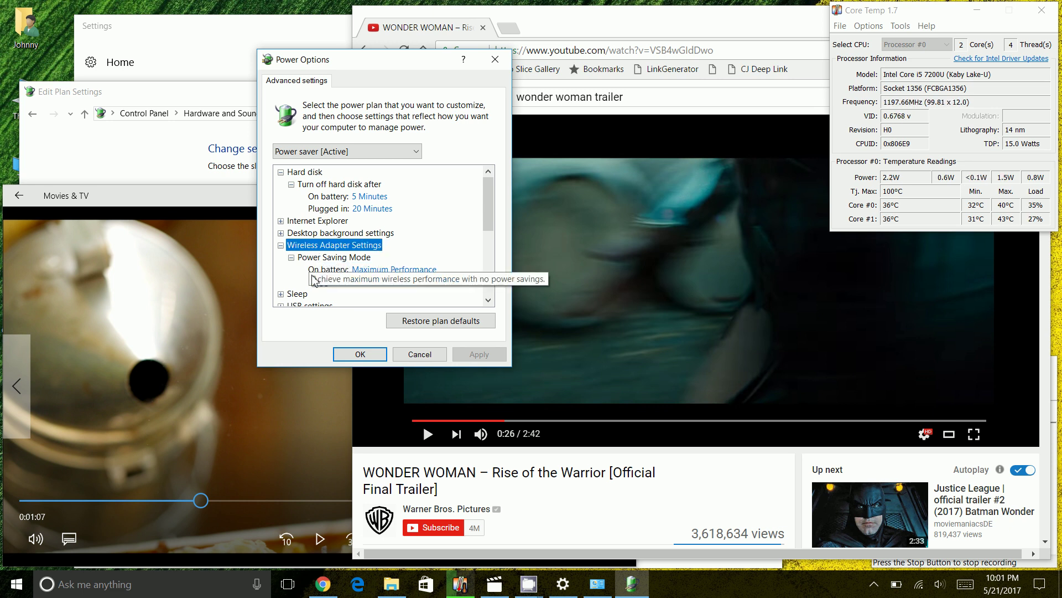
pyautogui.moveTo(486, 232); pyautogui.dragTo(485, 243)
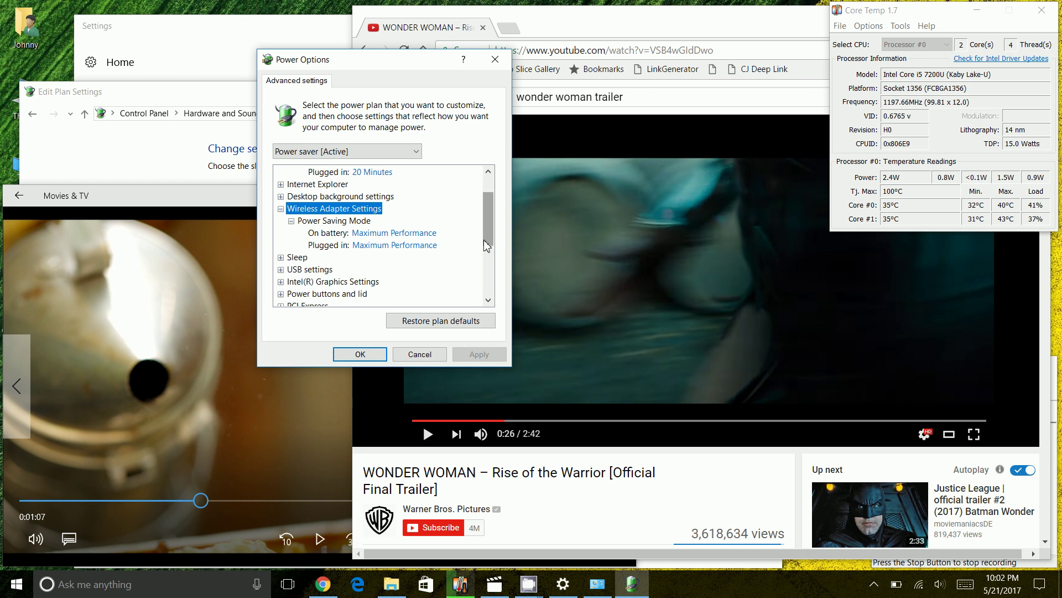
pyautogui.scroll(-1, 485, 264)
pyautogui.scroll(-3, 486, 265)
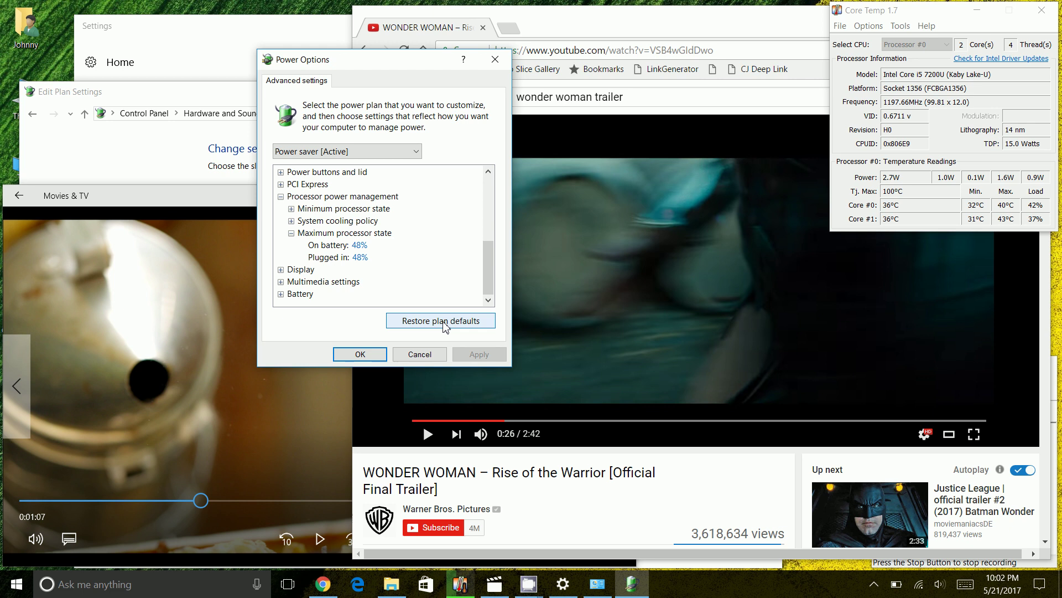
# Close the advanced settings and return to Power saver's Edit Plan Settings (display 5 min, sleep 10 min)
pyautogui.click(495, 59)
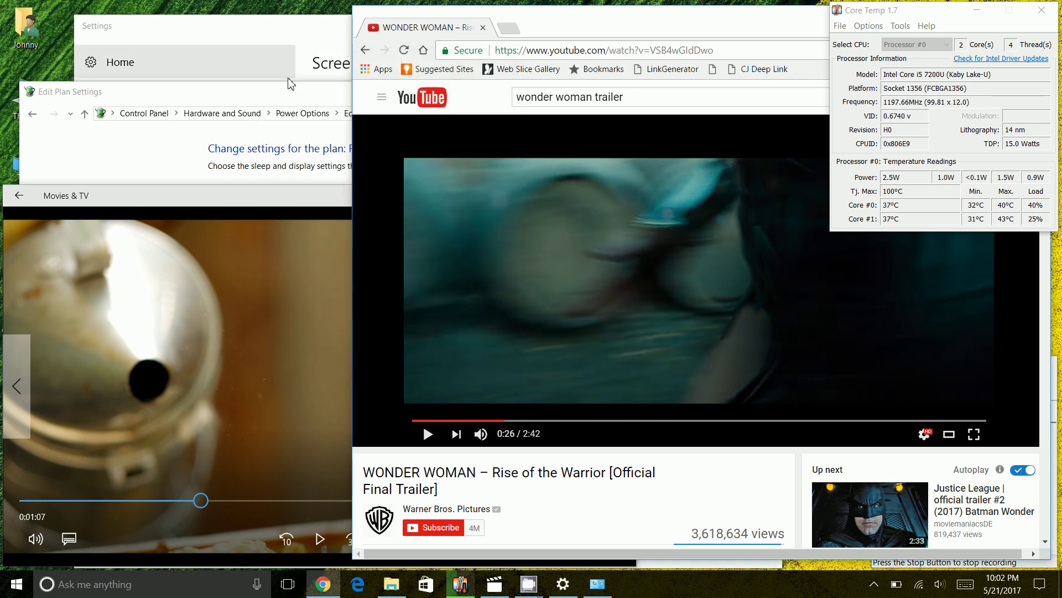
pyautogui.click(279, 105)
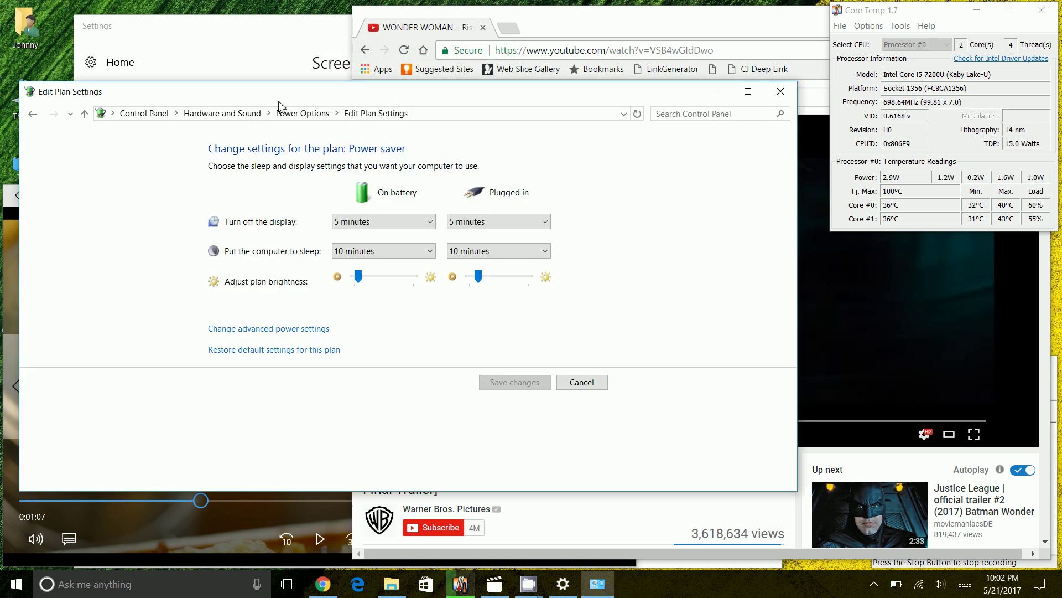
pyautogui.click(32, 115)
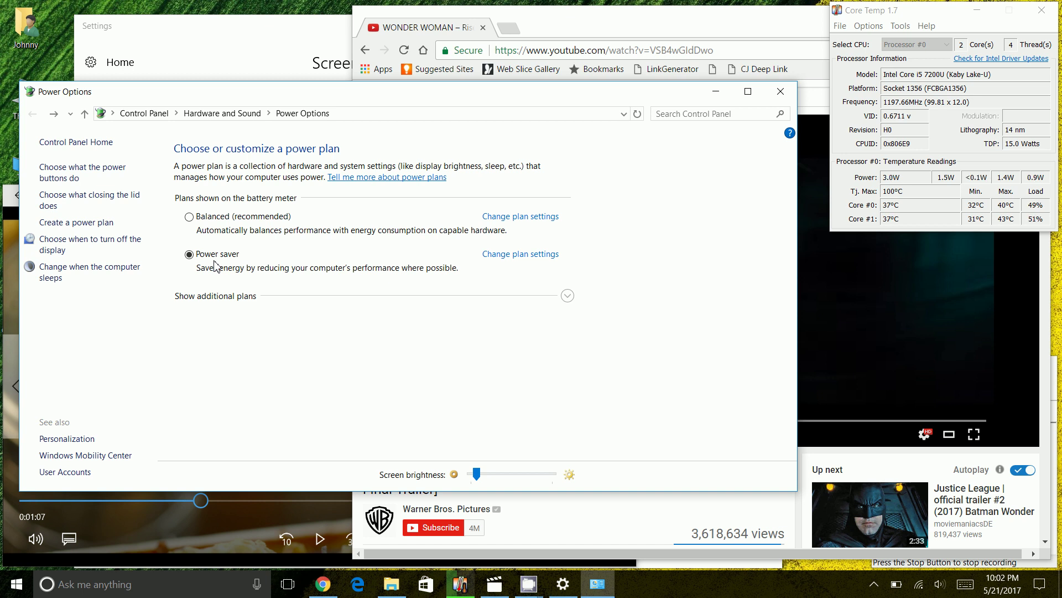
pyautogui.click(517, 255)
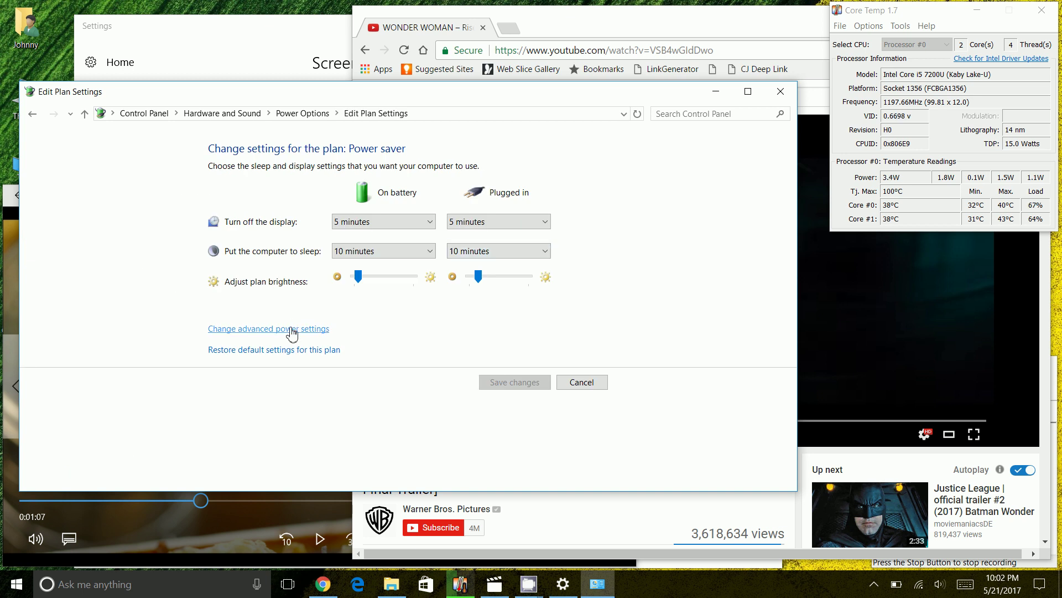
# Reopen the Power saver plan's advanced power settings dialog
pyautogui.click(292, 329)
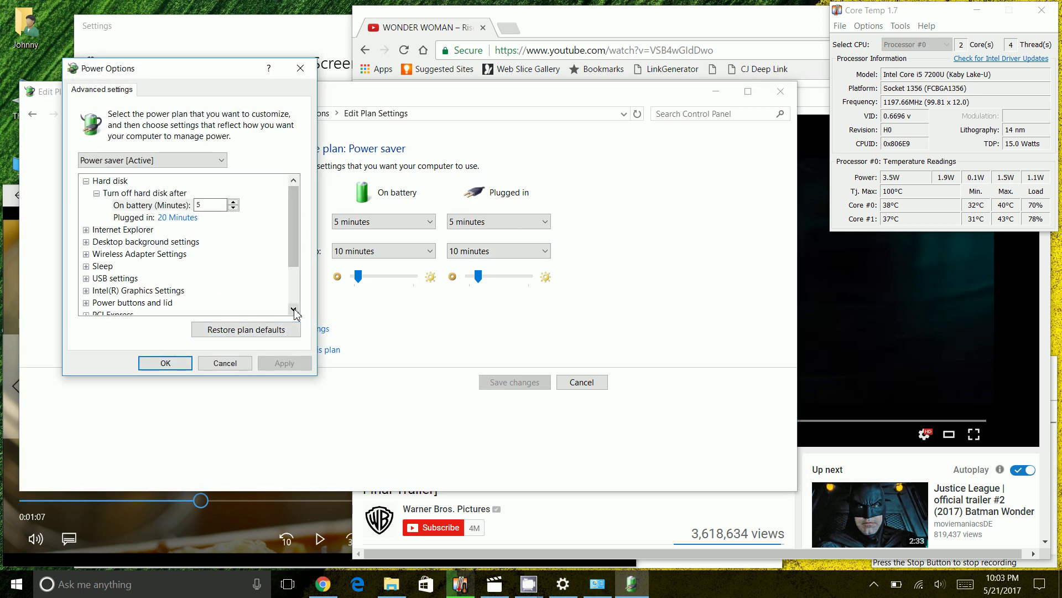
pyautogui.click(293, 310)
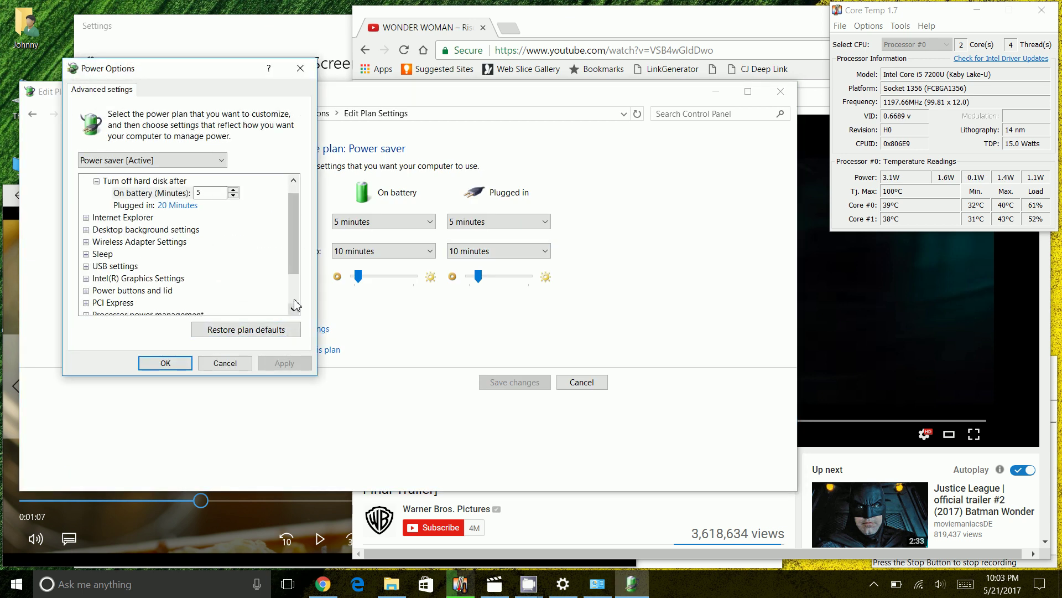
pyautogui.click(295, 308)
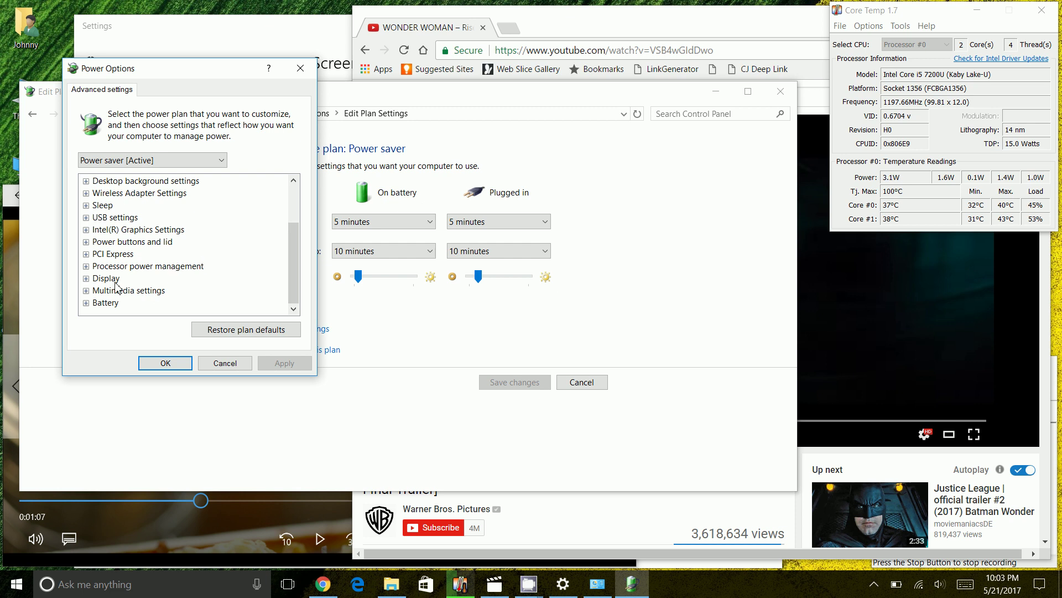
# Expand Processor power management and confirm Maximum processor state reads 48% on battery and plugged in
pyautogui.click(86, 266)
pyautogui.click(96, 302)
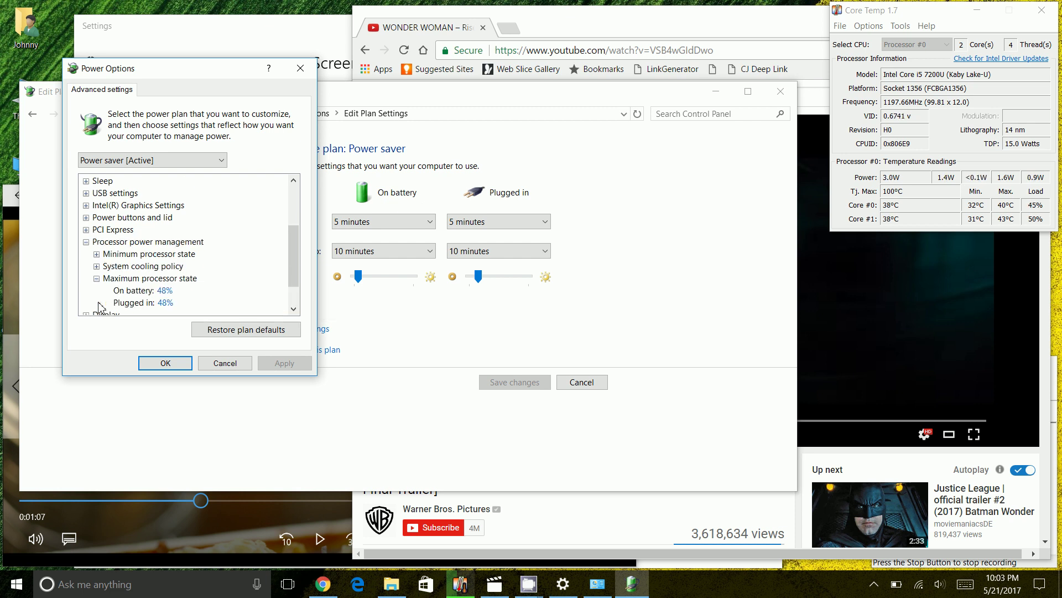
pyautogui.click(158, 281)
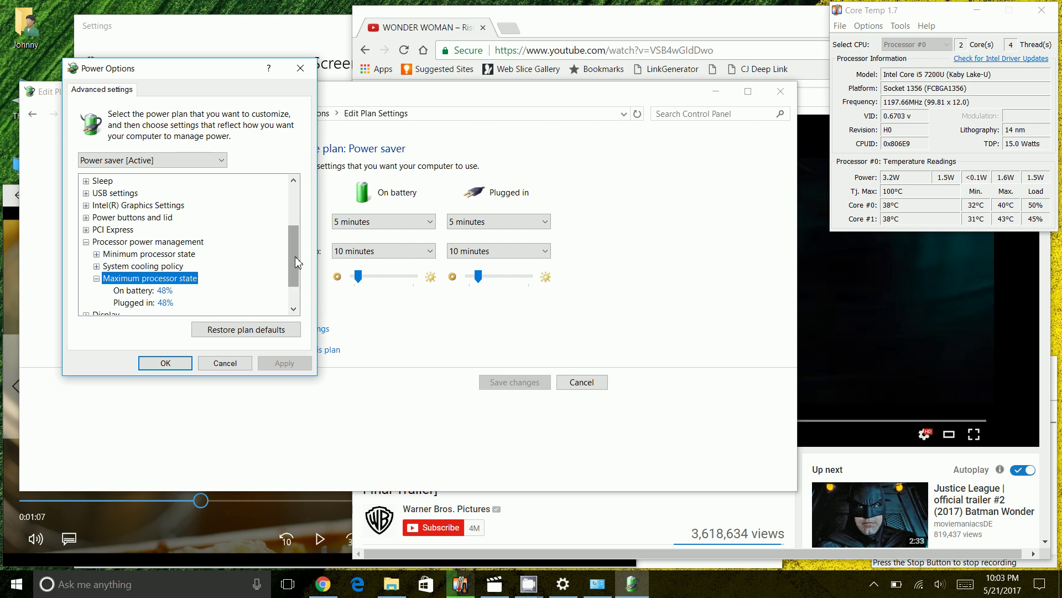
pyautogui.moveTo(294, 257); pyautogui.dragTo(294, 281)
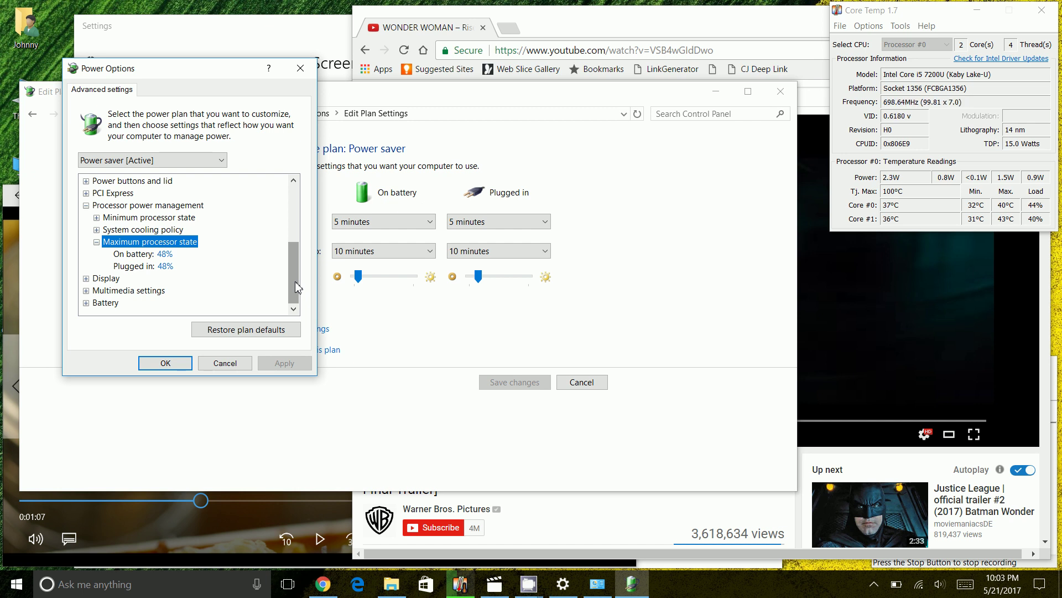
pyautogui.moveTo(294, 281); pyautogui.dragTo(293, 216)
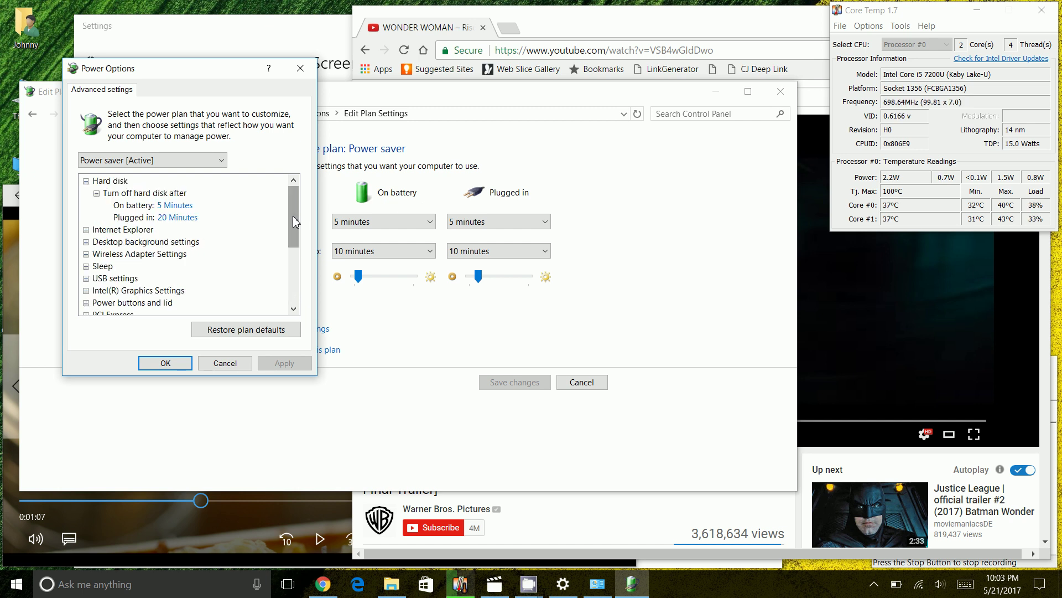